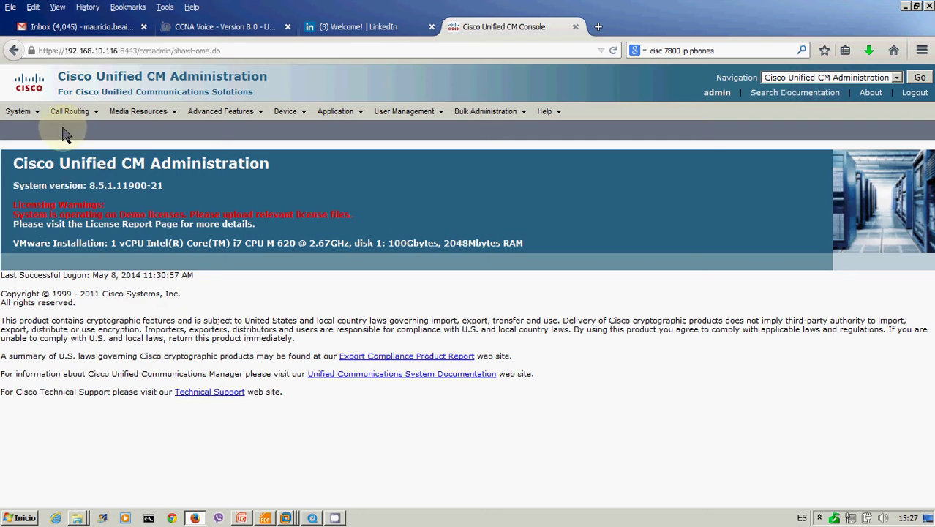
Switch from Cisco Unified CM Administration to Cisco Unified Serviceability.
click(17, 111)
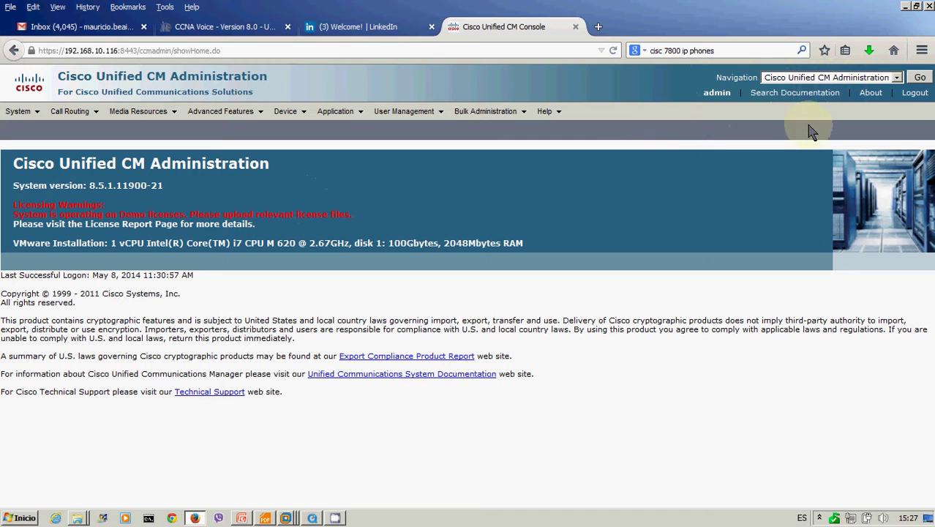
click(871, 79)
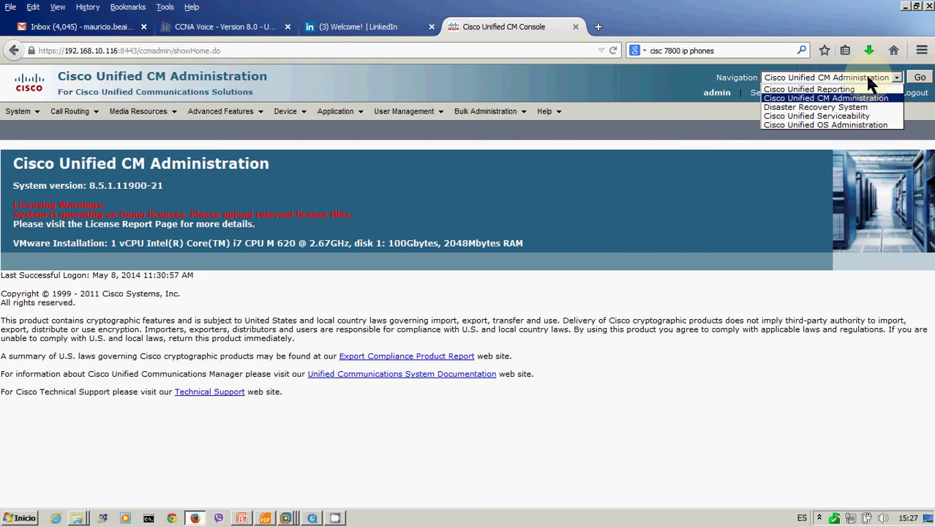
click(849, 120)
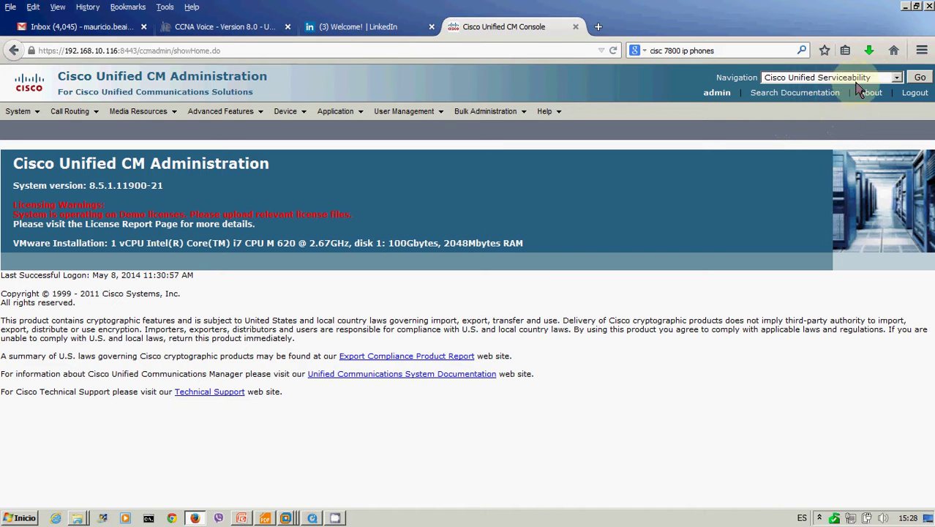
click(920, 77)
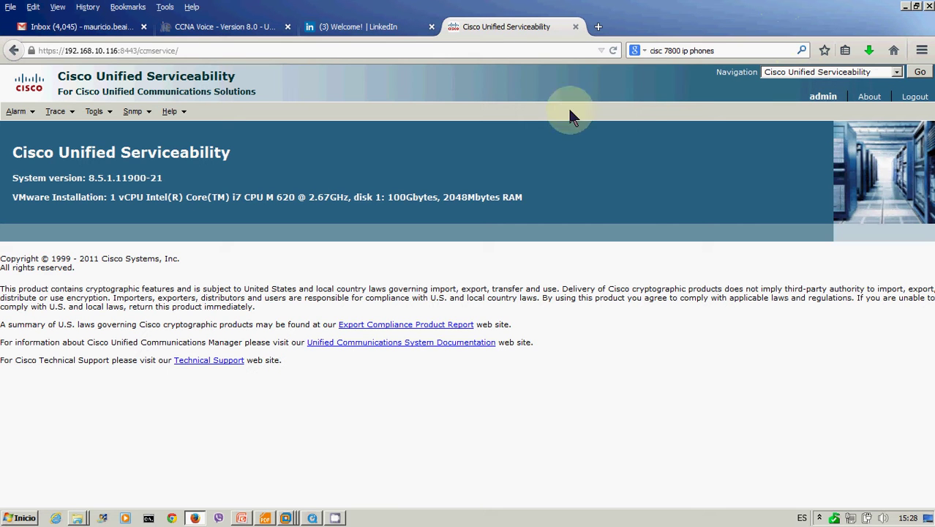
Open the Service Activation page and choose server 192.168.10.116.
click(131, 112)
click(108, 116)
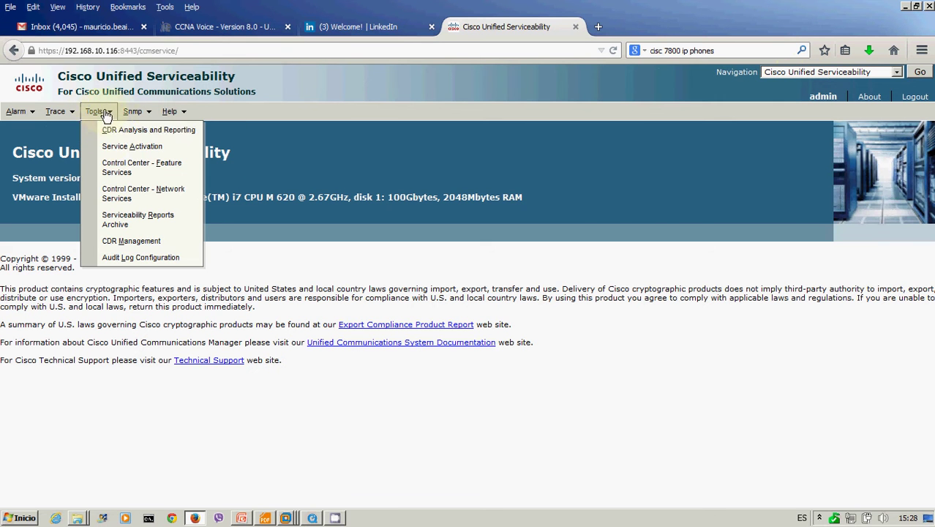
click(116, 154)
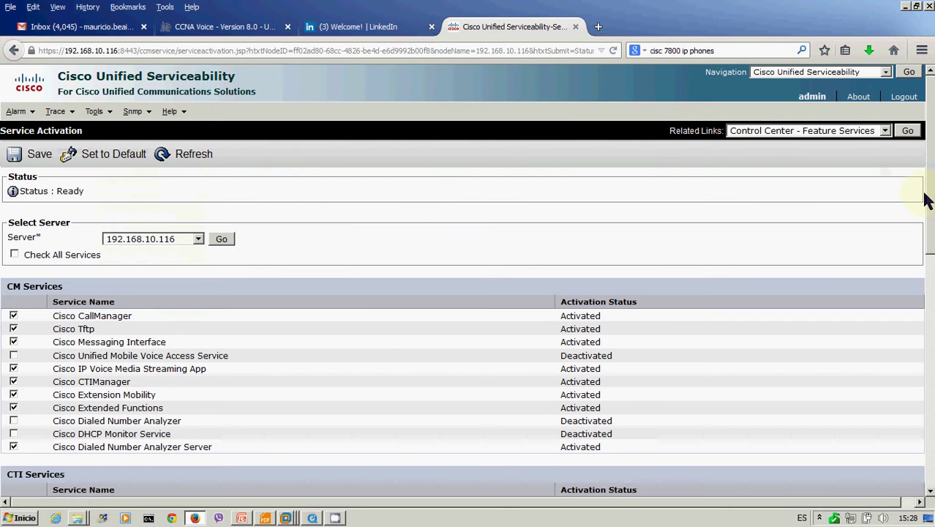
drag(930, 191, 933, 211)
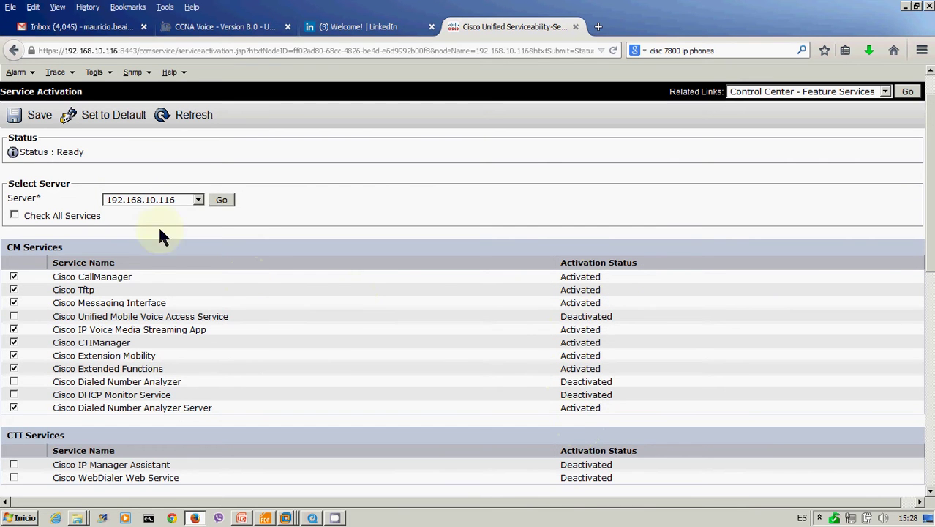
click(196, 204)
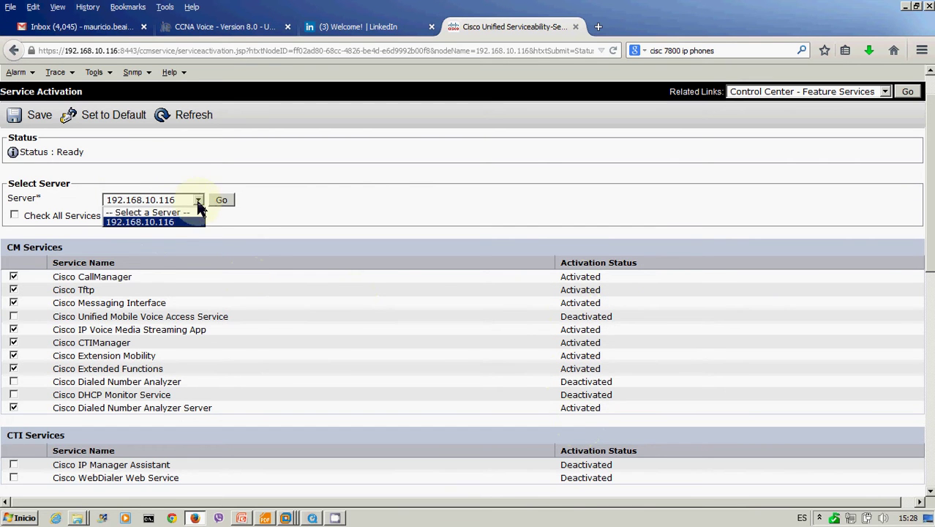
click(158, 221)
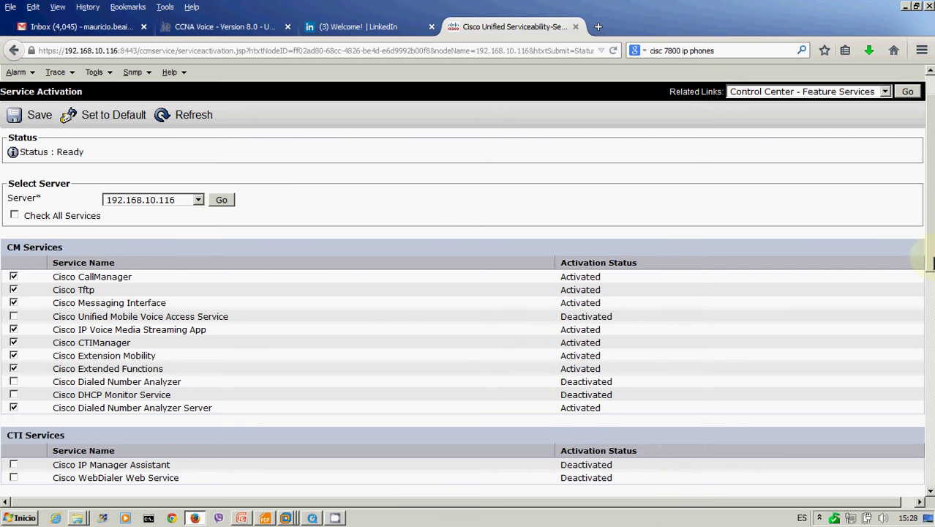
Review the CM Services activation list, highlighting Cisco CallManager, Tftp, Messaging Interface, Extension Mobility and Dialed Number Analyzer Server.
click(931, 401)
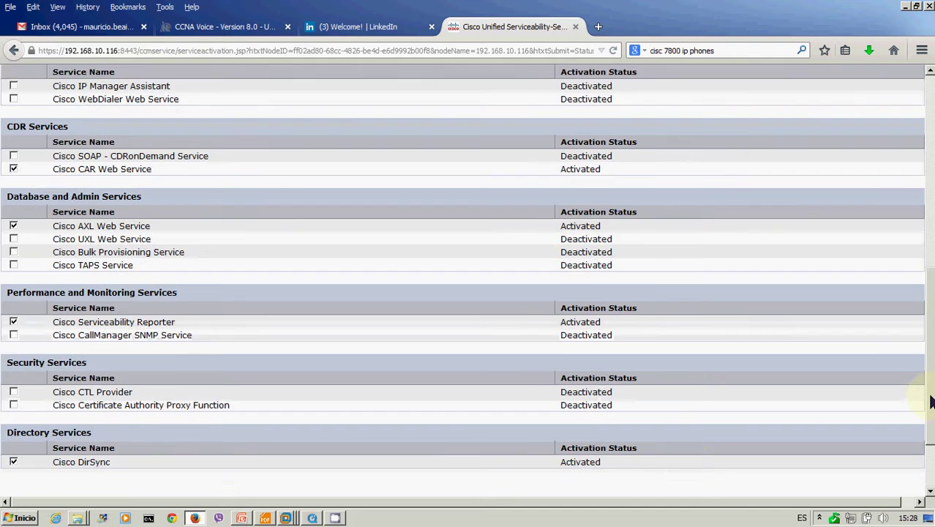
drag(929, 388, 929, 249)
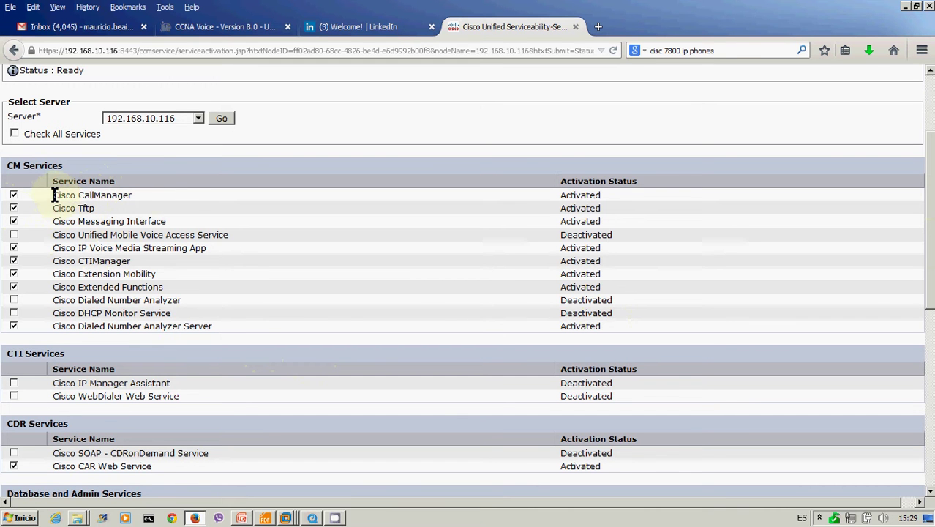
drag(56, 195, 141, 191)
drag(54, 208, 127, 206)
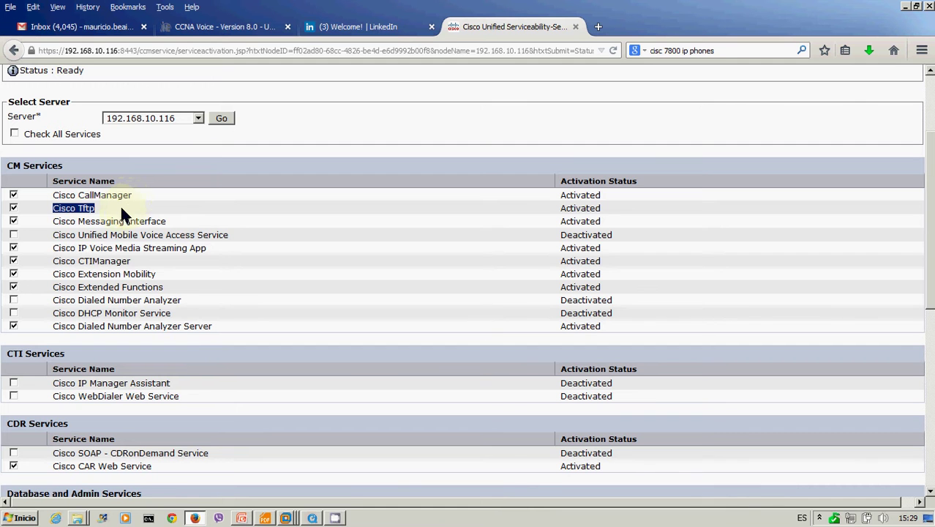
drag(54, 217, 194, 232)
click(193, 232)
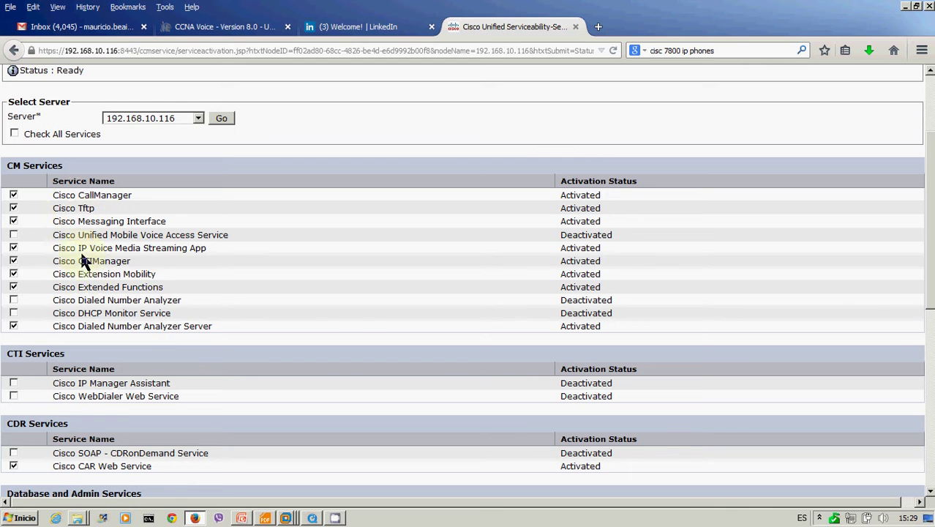
drag(53, 273, 161, 276)
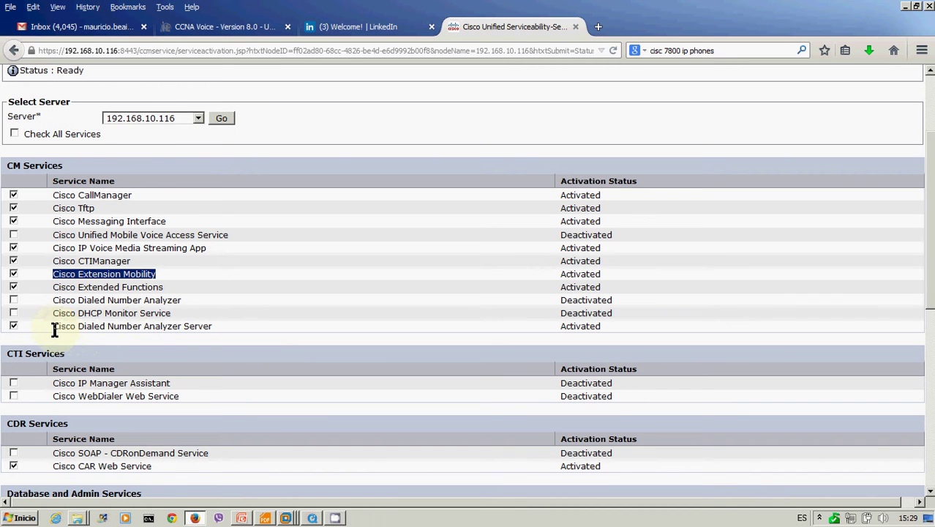
drag(53, 327, 207, 327)
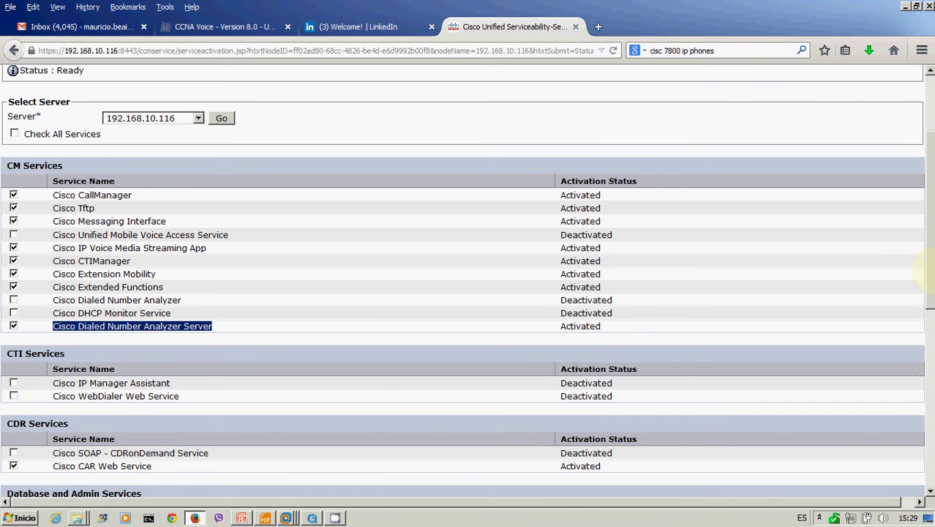
Review the activation status of the CTI, CDR, Database and Admin, Performance and Monitoring, Security and Directory services.
scroll(291, 352, down, 3)
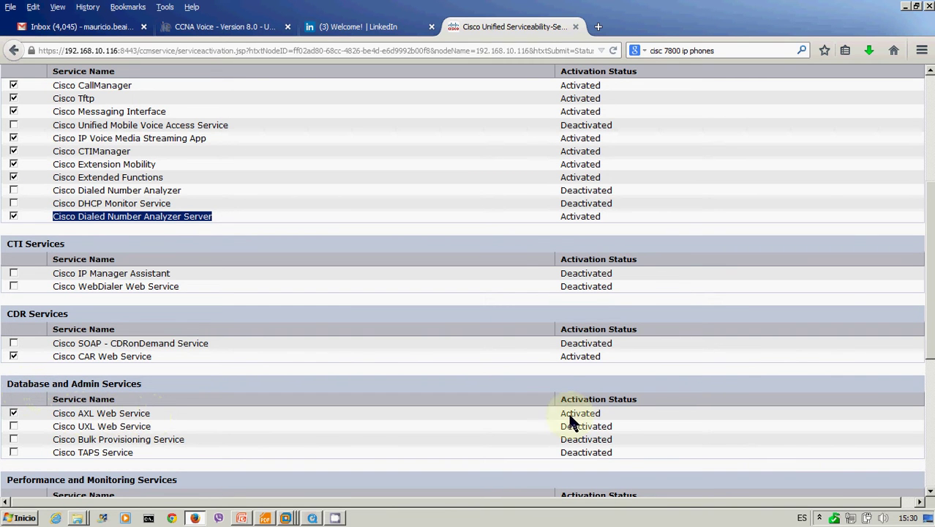
drag(932, 338, 930, 402)
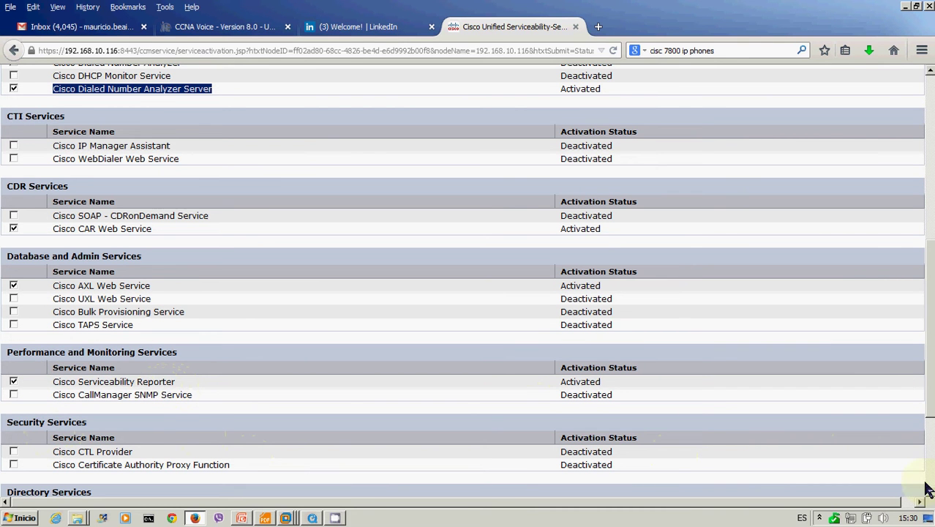
scroll(928, 440, down, 2)
drag(927, 439, 927, 457)
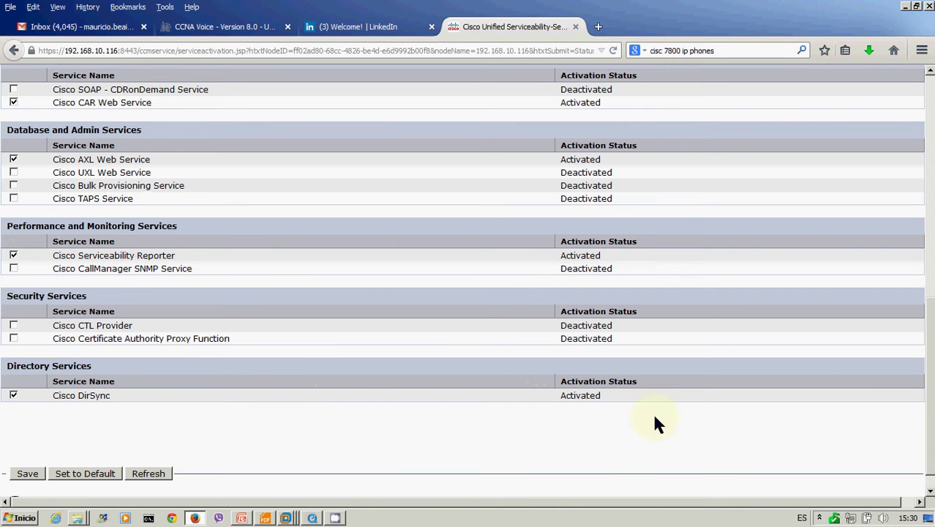
drag(931, 399, 930, 110)
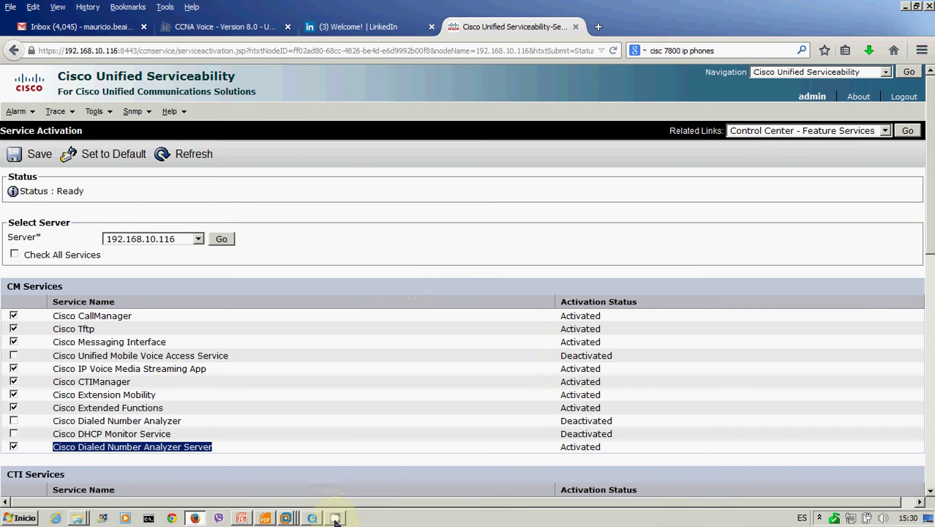
mouse_move(334, 521)
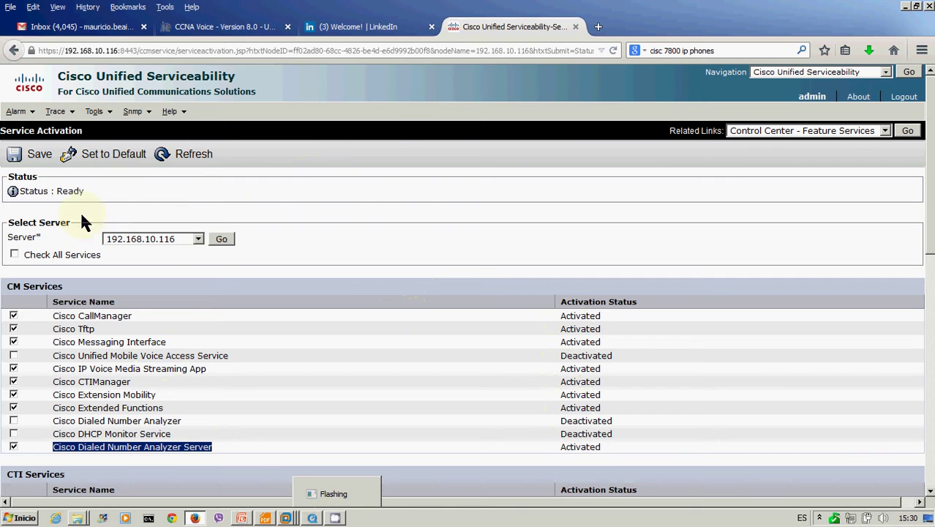
Open the Control Center for Feature Services and select the Cisco AXL Web Service.
click(94, 112)
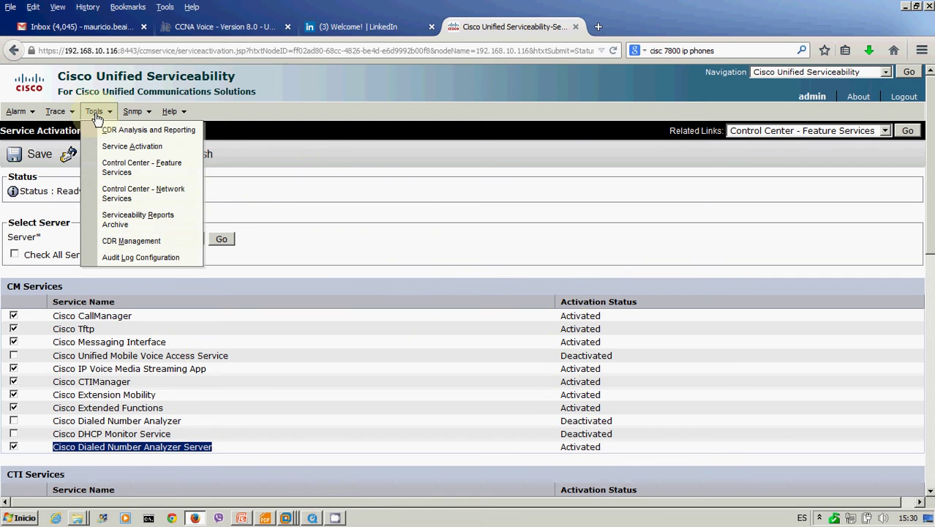
click(121, 174)
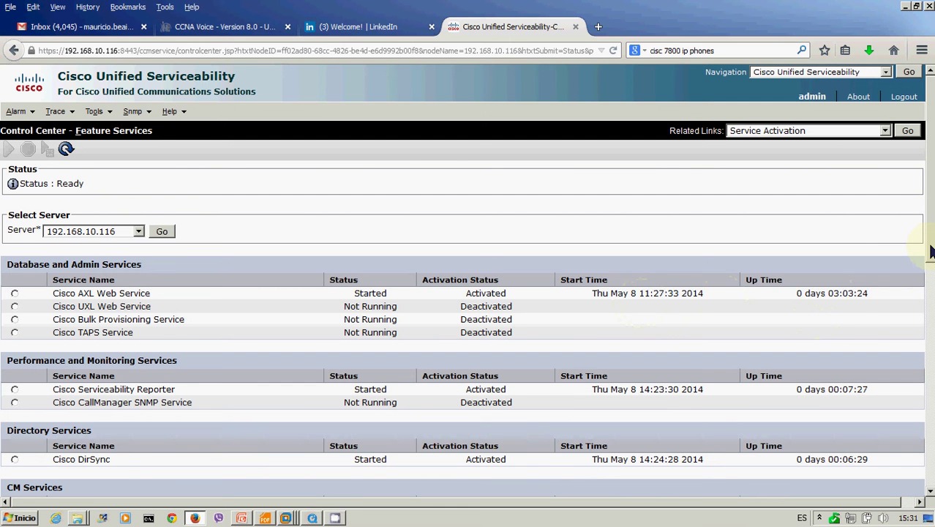
mouse_move(932, 251)
mouse_down()
mouse_move(931, 292)
mouse_move(928, 268)
mouse_up()
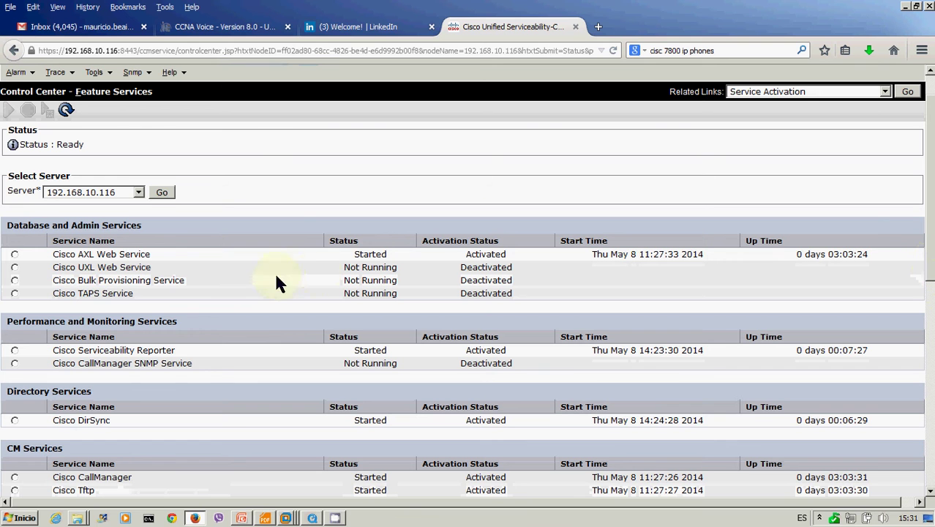
click(15, 254)
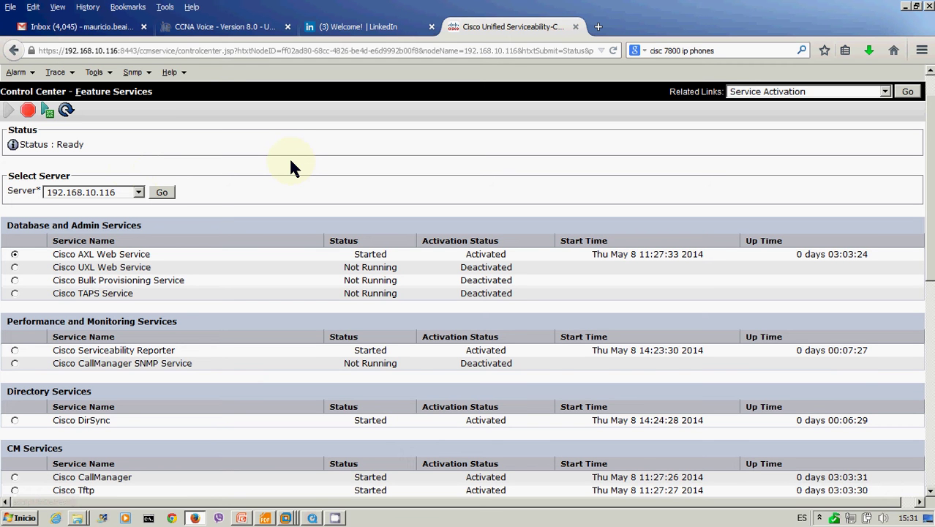
click(94, 72)
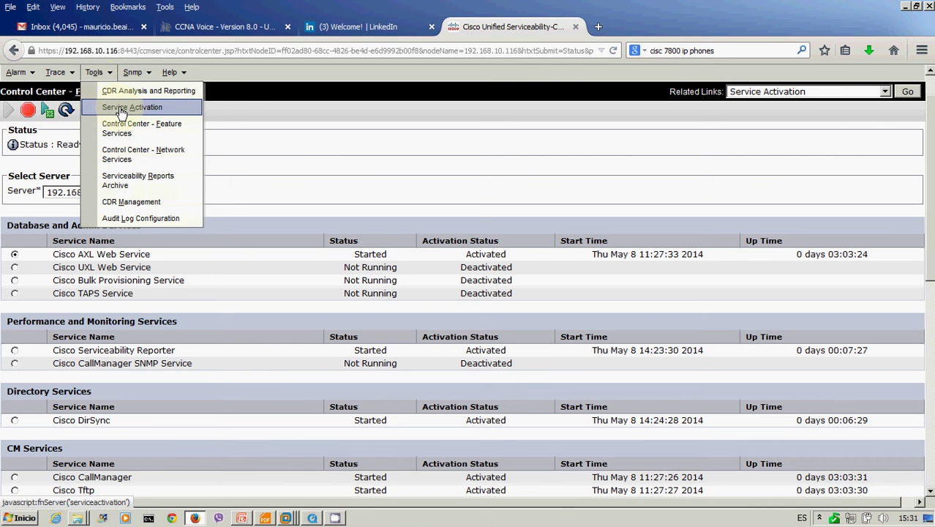
click(366, 163)
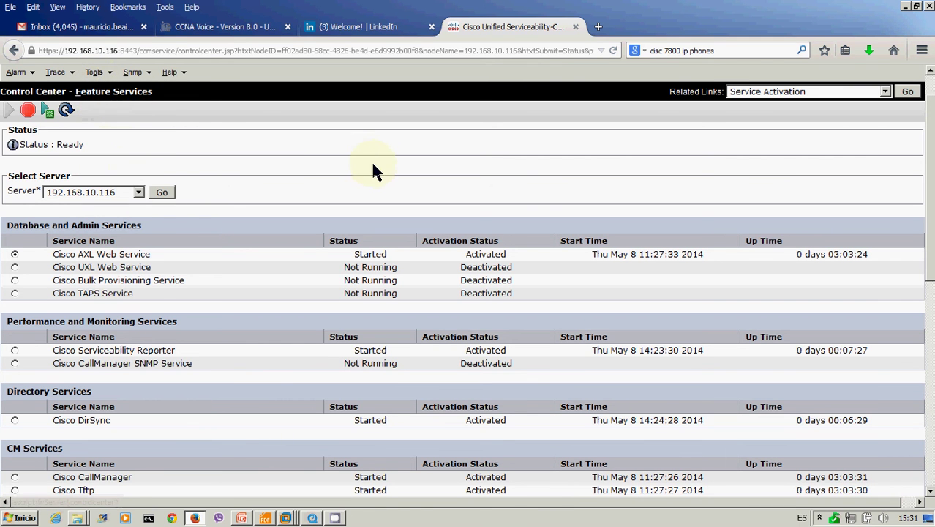
Examine the running status of the feature services, highlighting the Cisco CallManager and Cisco Tftp entries under CM Services.
drag(926, 274, 932, 386)
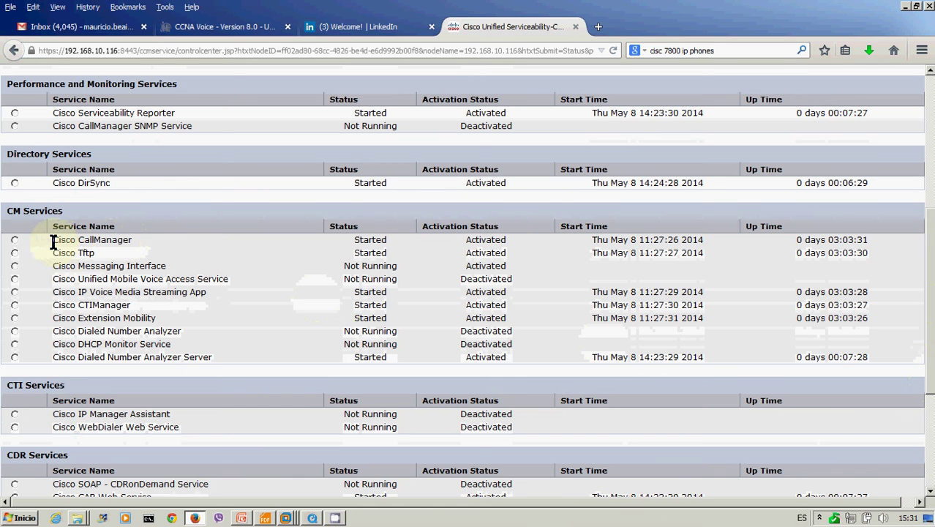
drag(53, 240, 384, 255)
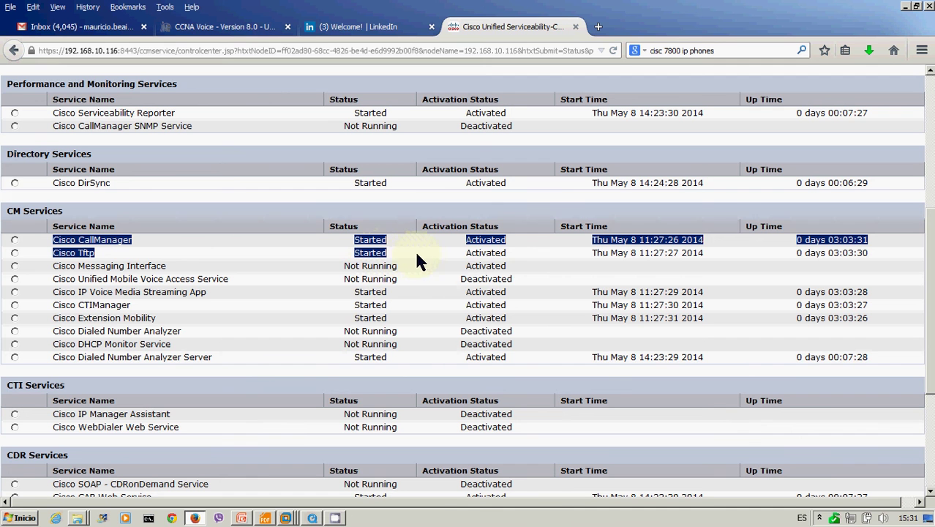
drag(464, 254, 503, 254)
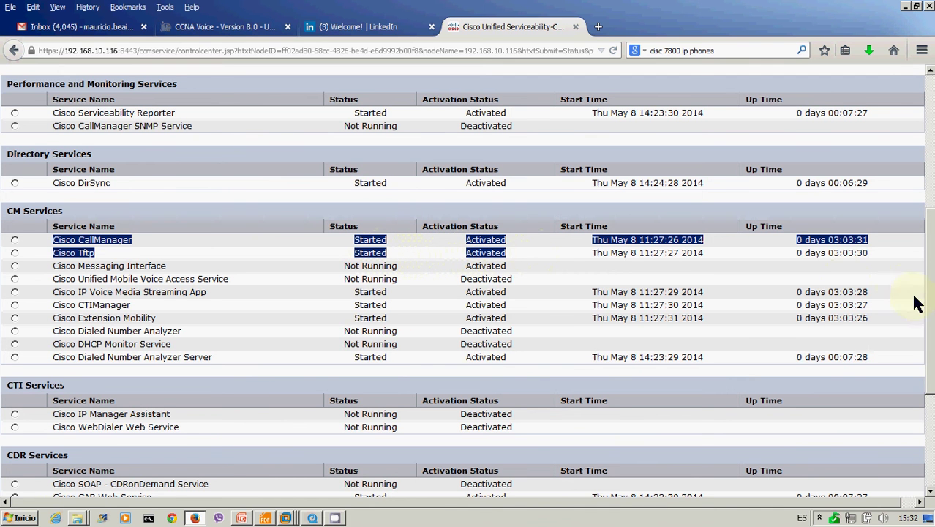
scroll(928, 395, down, 3)
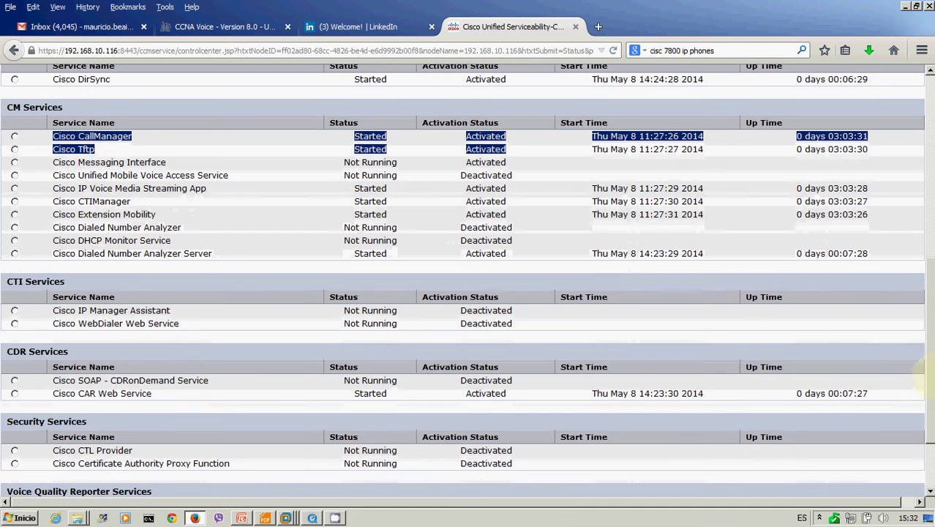
scroll(925, 377, down, 3)
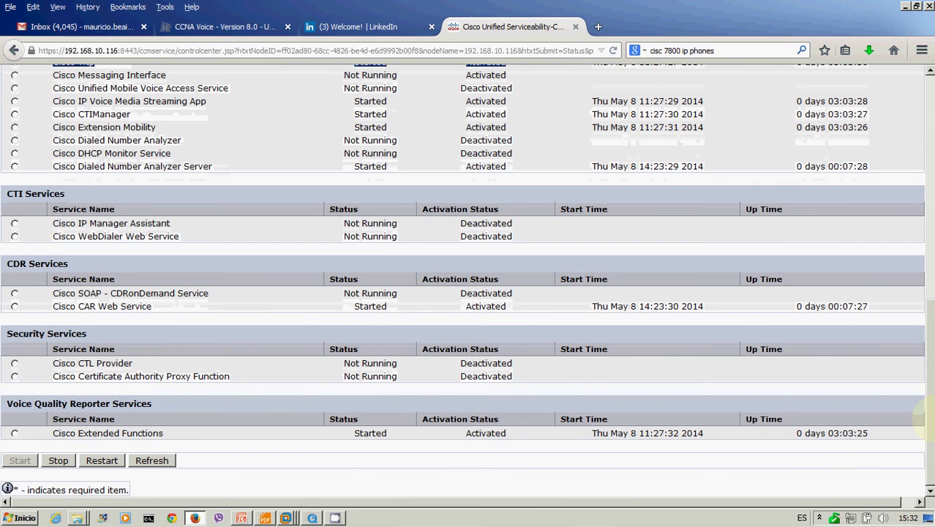
drag(929, 413, 929, 155)
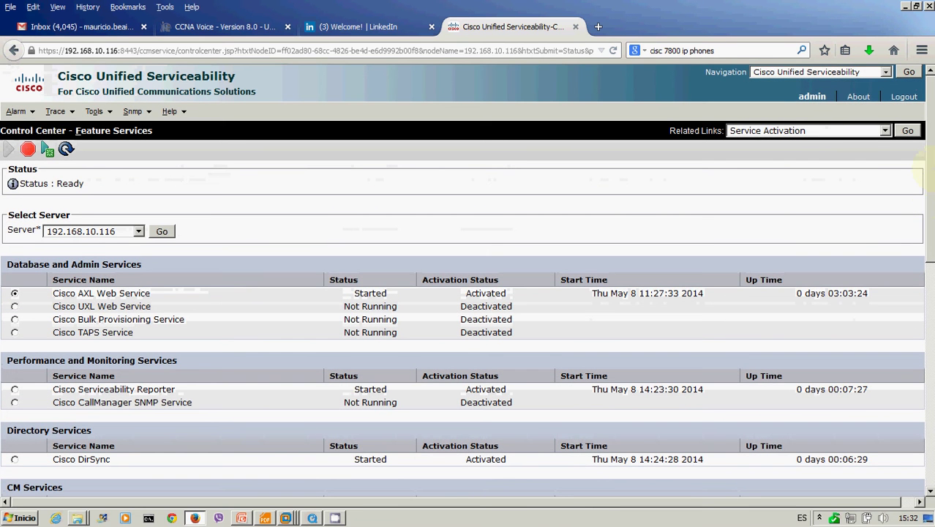
Return from Cisco Unified Serviceability to Cisco Unified CM Administration.
click(884, 72)
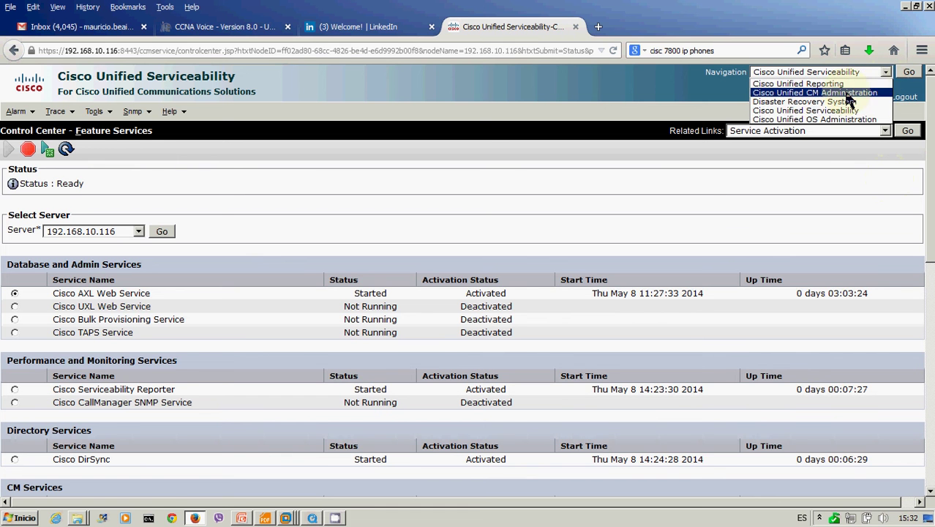
click(875, 90)
click(907, 74)
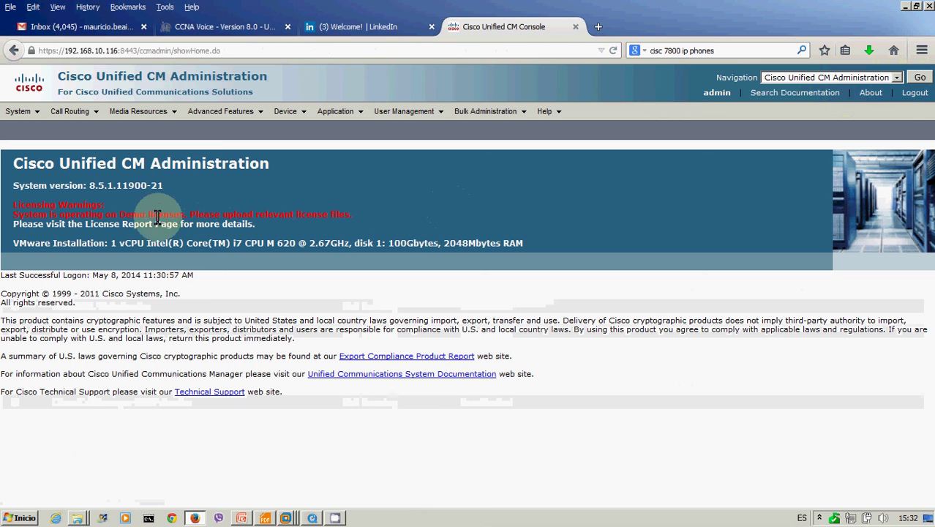
click(820, 518)
click(794, 464)
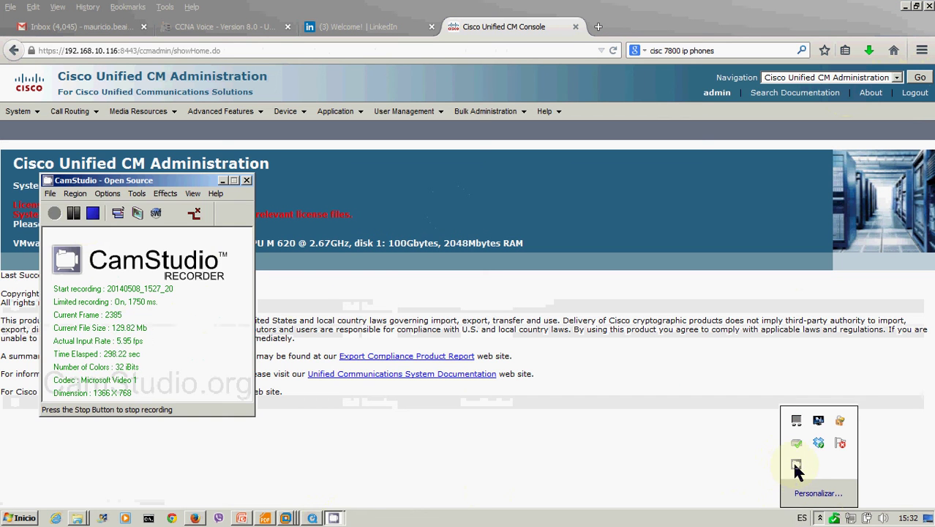